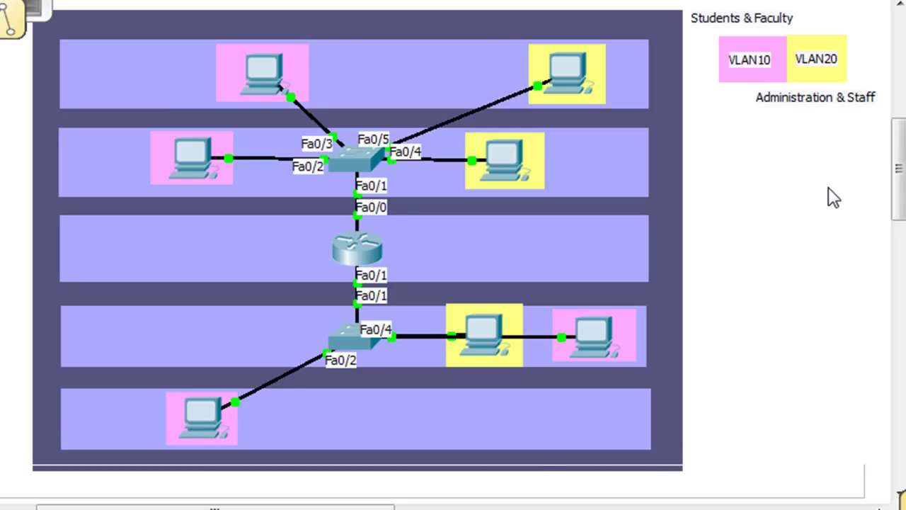
Replace the router on the building's middle floor with a switch.
mouse_move(359, 161)
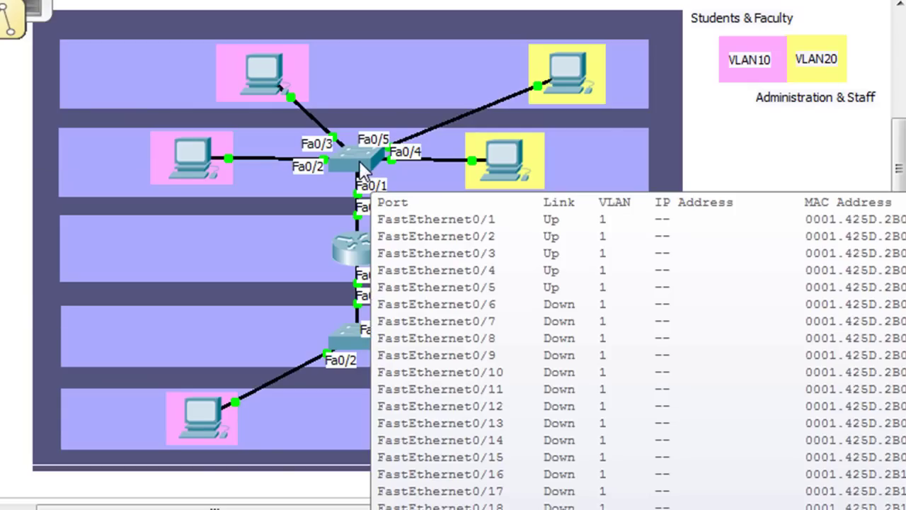
mouse_move(497, 162)
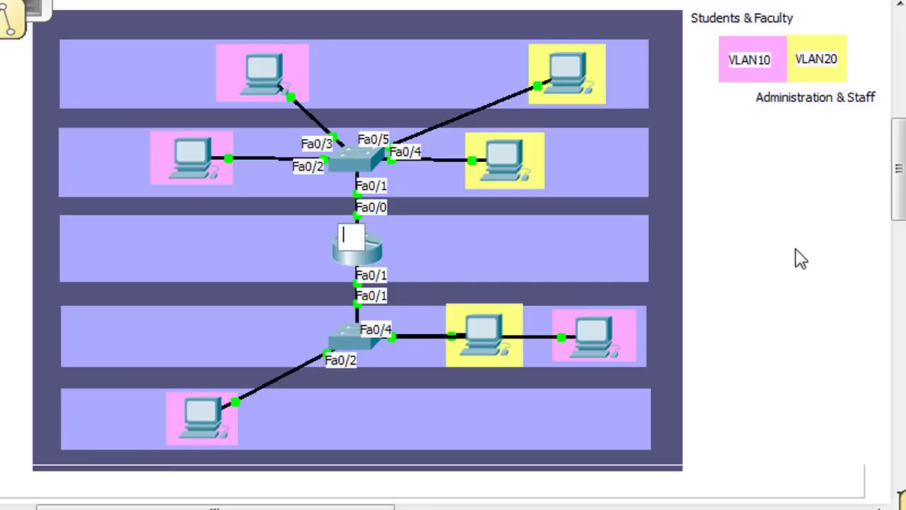
left_click(779, 258)
mouse_move(357, 253)
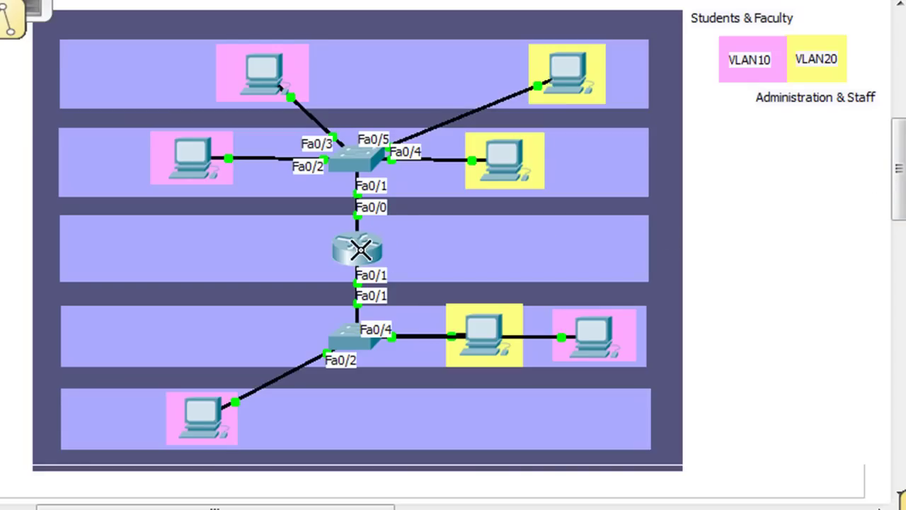
left_click(356, 248)
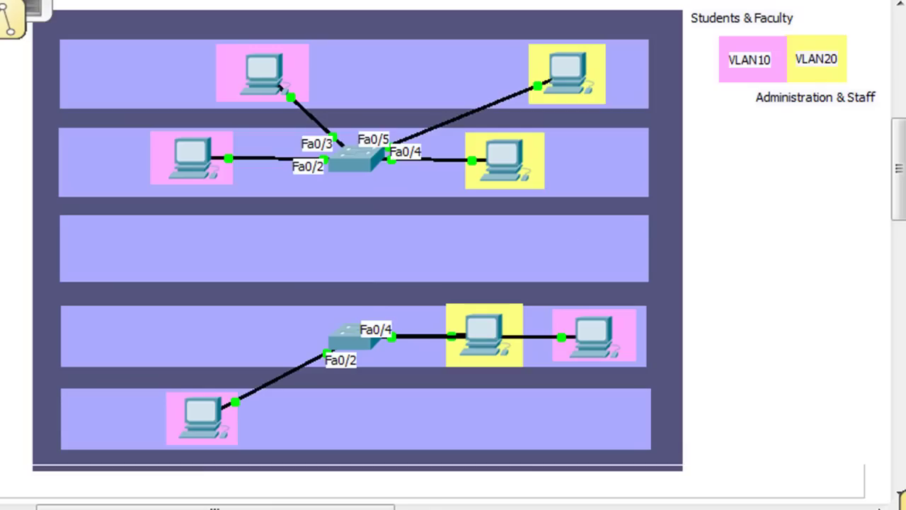
left_click_drag(283, 506, 352, 254)
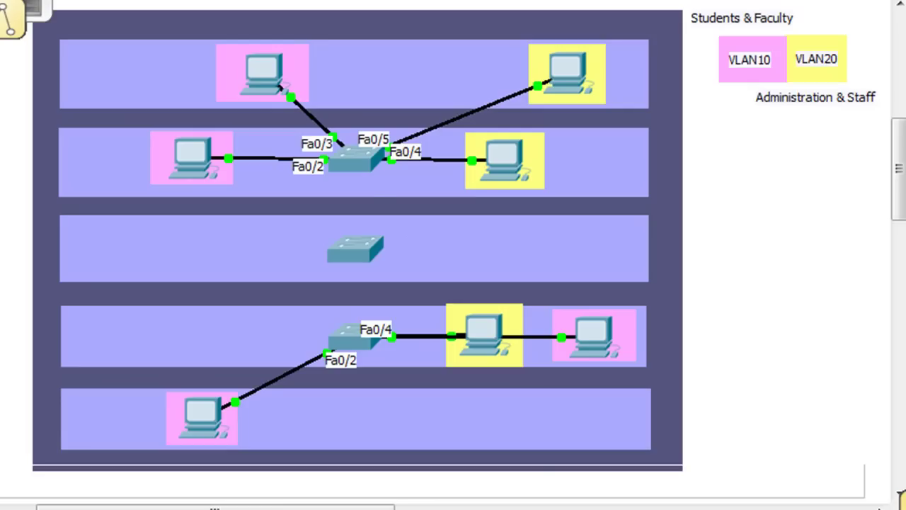
Connect the upper switch's FastEthernet0/1 to FastEthernet0/1 on the middle-floor switch with a crossover cable.
left_click(358, 163)
left_click(375, 191)
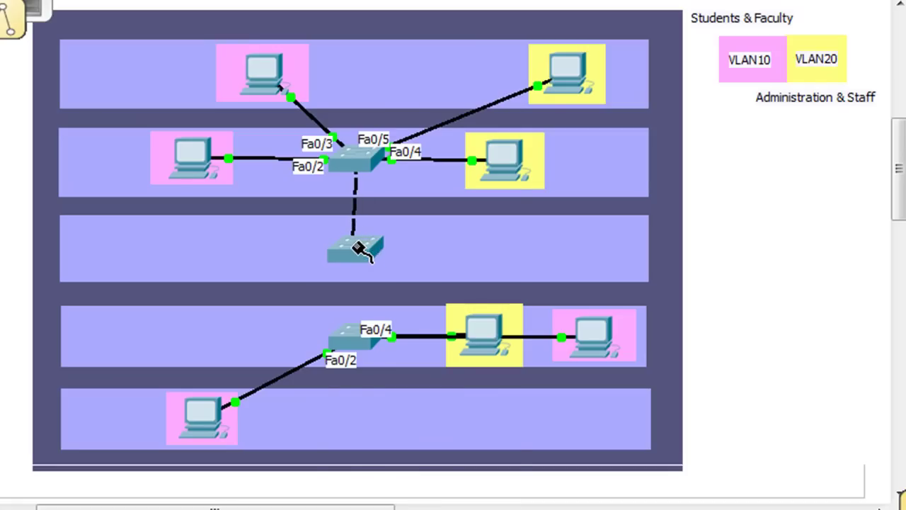
left_click(359, 247)
left_click(364, 96)
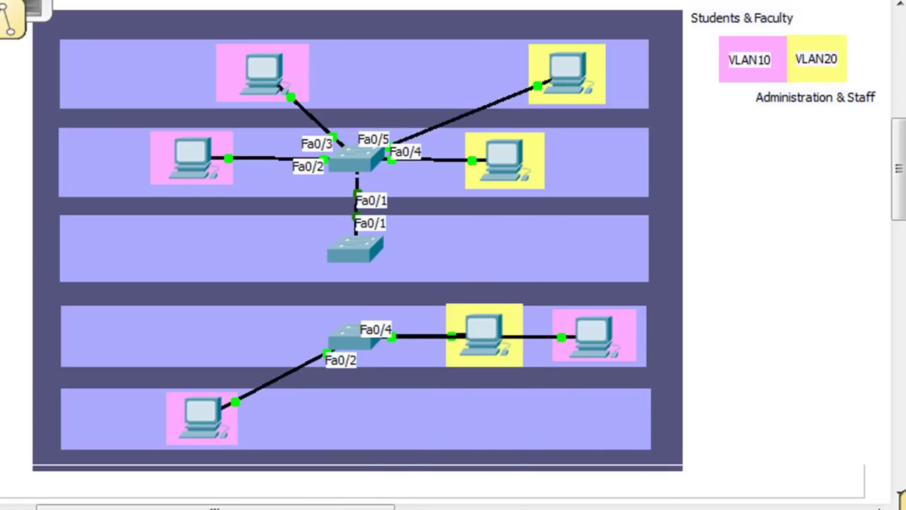
Connect the lower switch's FastEthernet0/1 to FastEthernet0/2 on the middle-floor switch with a crossover cable and align the middle-floor switch with the other two.
left_click(352, 341)
left_click(370, 170)
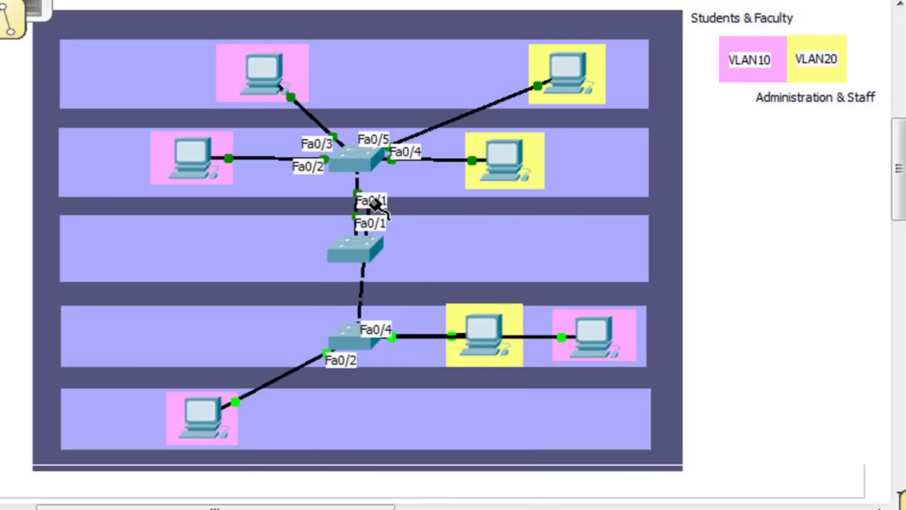
left_click(356, 248)
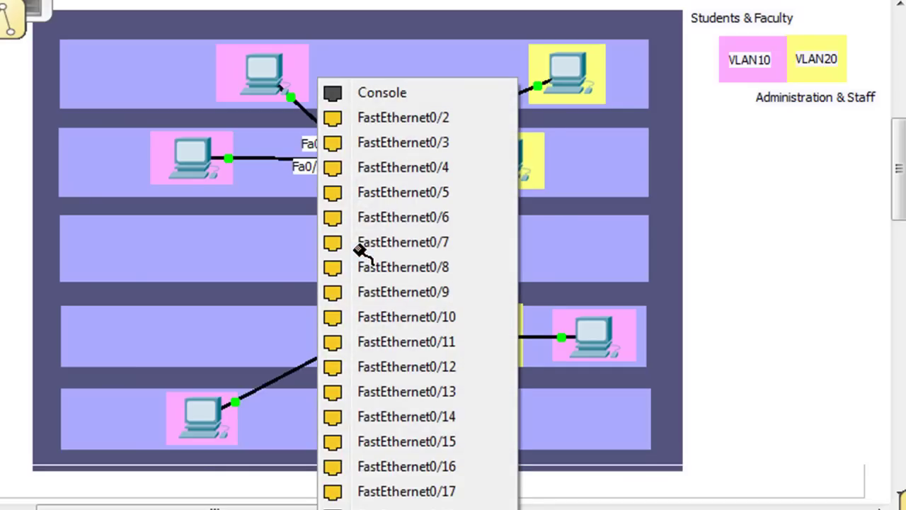
left_click(349, 118)
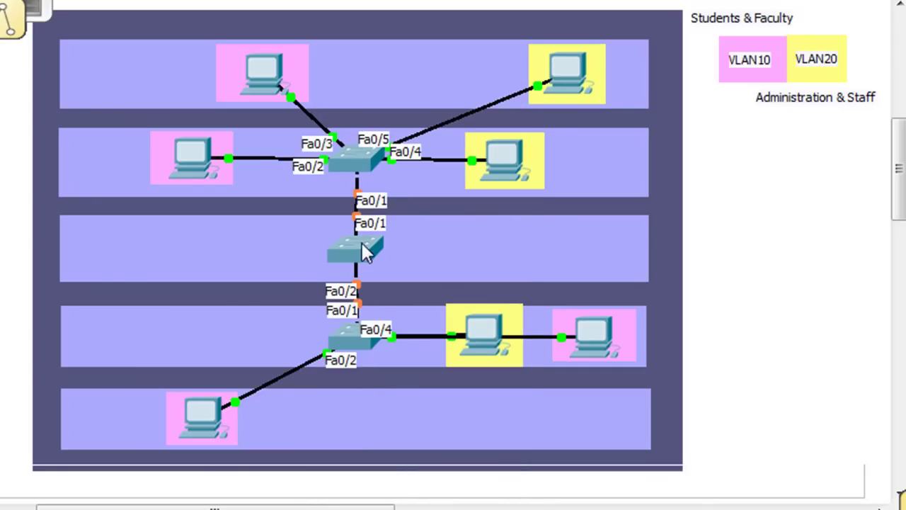
left_click_drag(370, 245, 366, 246)
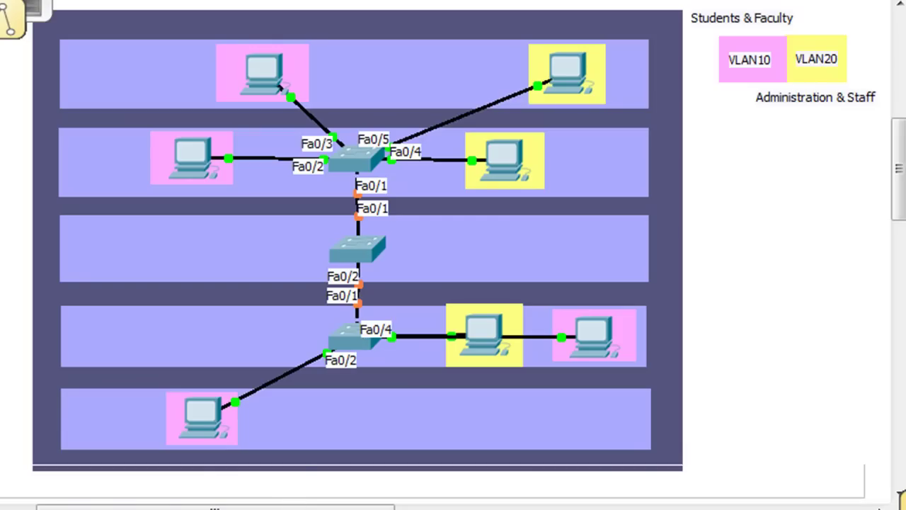
Place a router on the bottom floor below the lower switch and cable its FastEthernet0/0 to that switch's FastEthernet0/5.
left_click(359, 419)
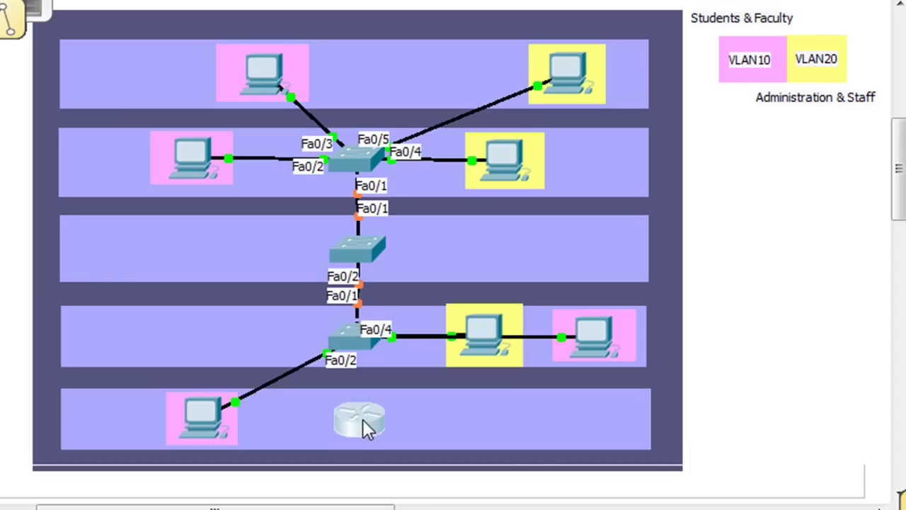
left_click_drag(362, 419, 364, 418)
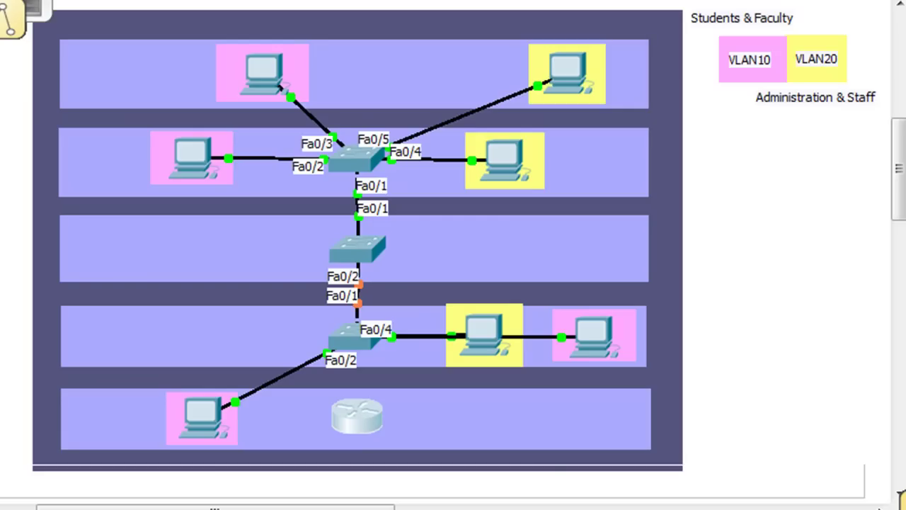
left_click(364, 415)
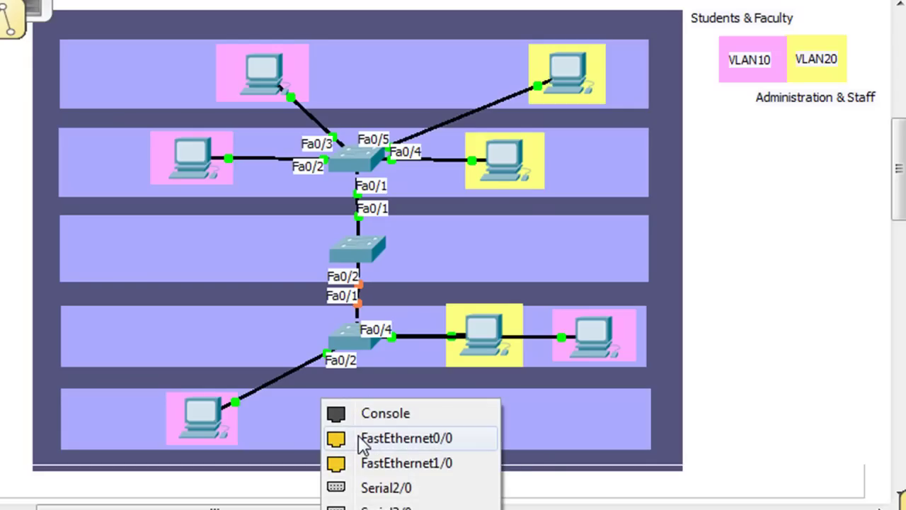
left_click(362, 437)
left_click(354, 340)
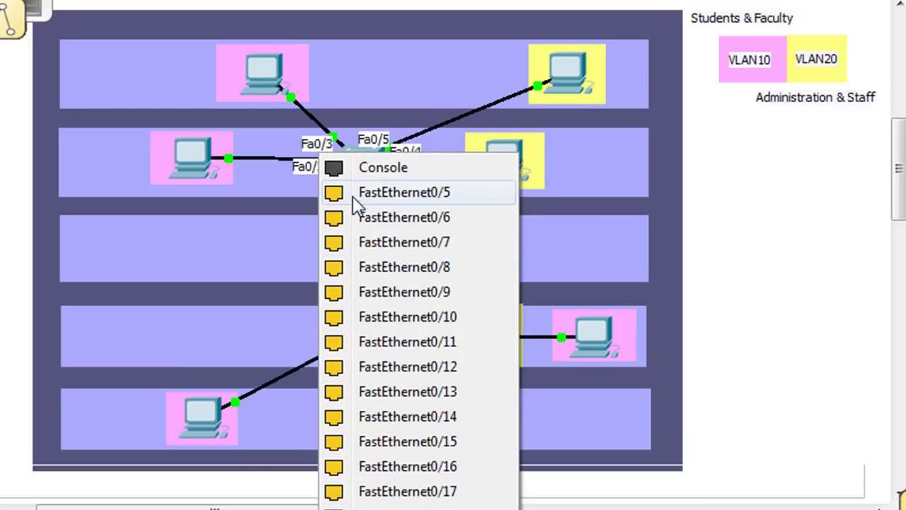
left_click(363, 193)
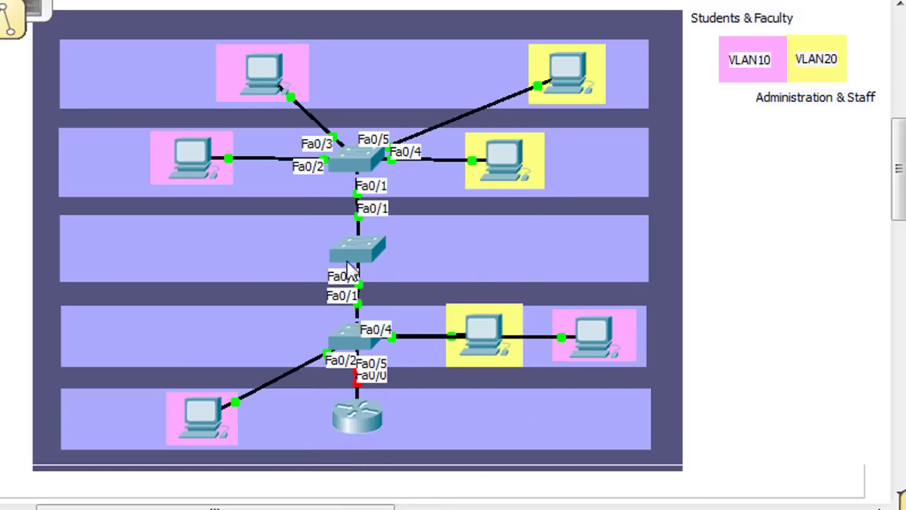
Turn on the bottom-floor router's FastEthernet0/0 port and close its configuration window.
left_click(366, 423)
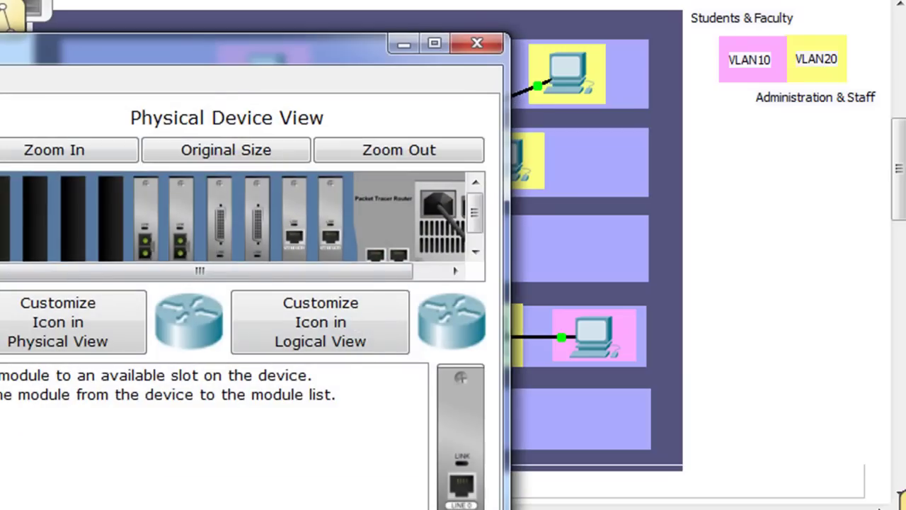
left_click(3, 78)
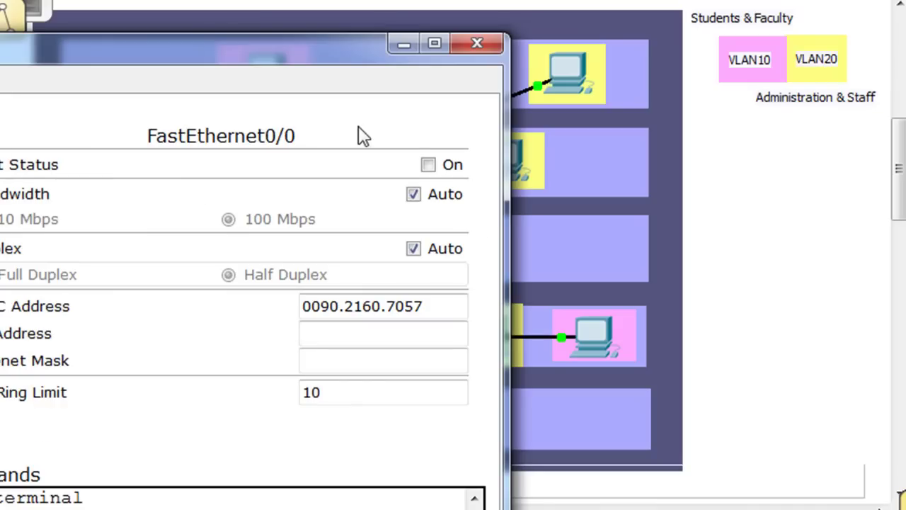
left_click(429, 165)
left_click(481, 42)
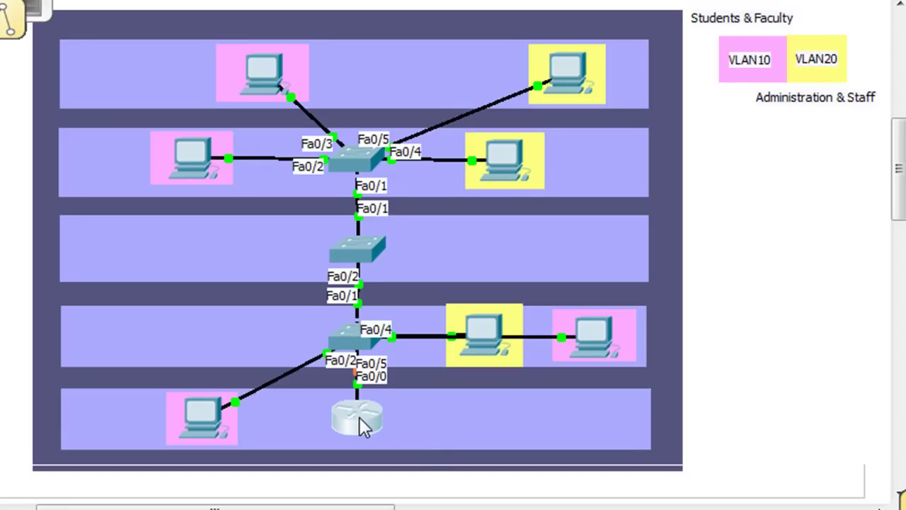
Add a second router at the far end of the bottom floor and link it to the first router over Serial2/0 on both.
mouse_move(358, 417)
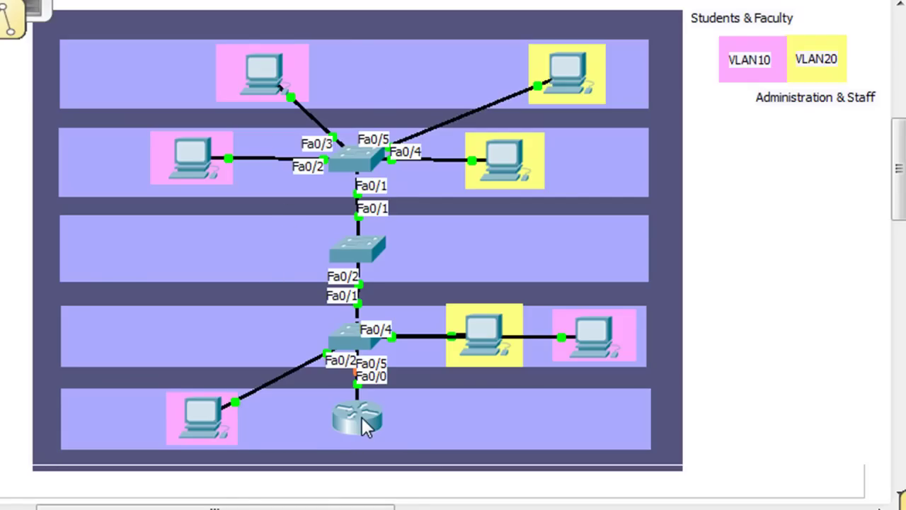
mouse_move(367, 296)
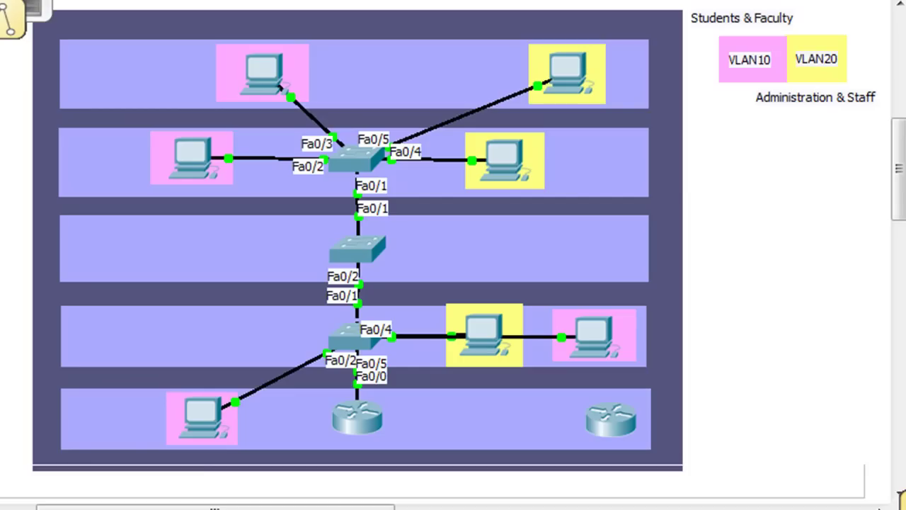
left_click(595, 420)
left_click(588, 491)
left_click(368, 416)
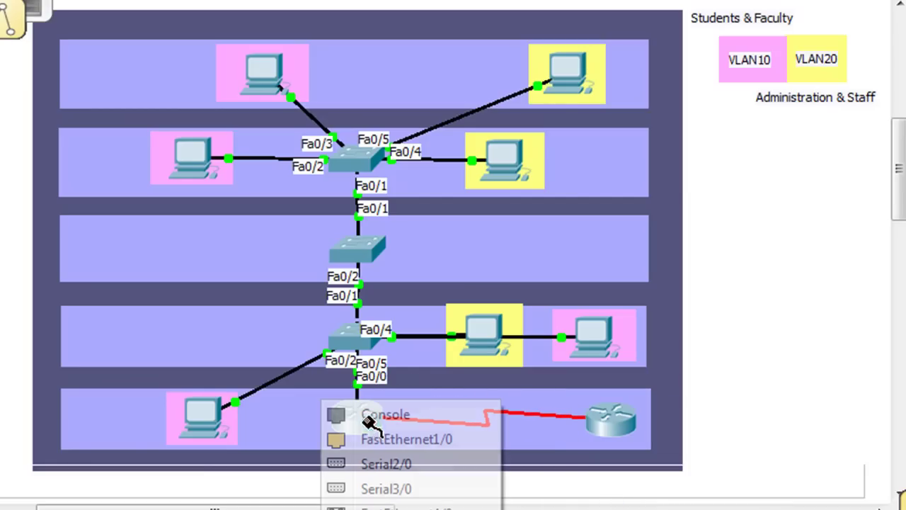
left_click(364, 468)
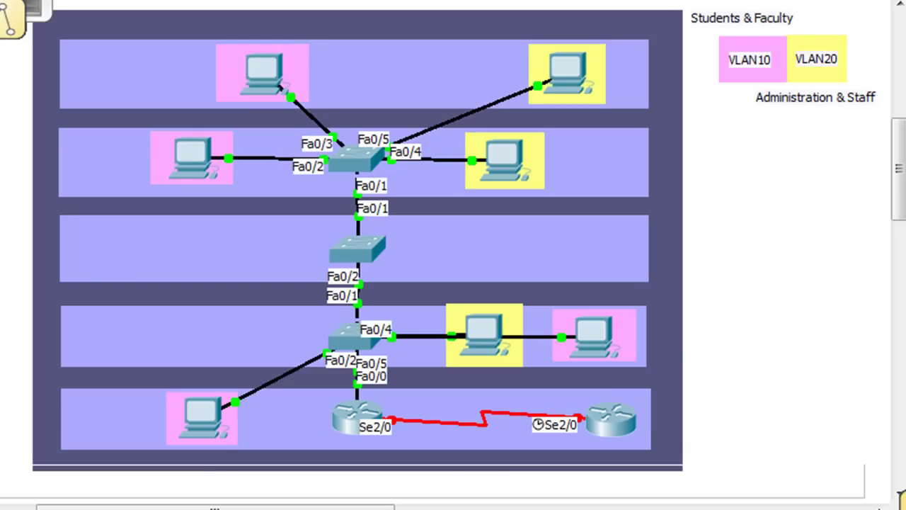
Place a cloud outside the building, level with the routers, and link the second router's Serial3/0 to the cloud's Serial0.
left_click(795, 402)
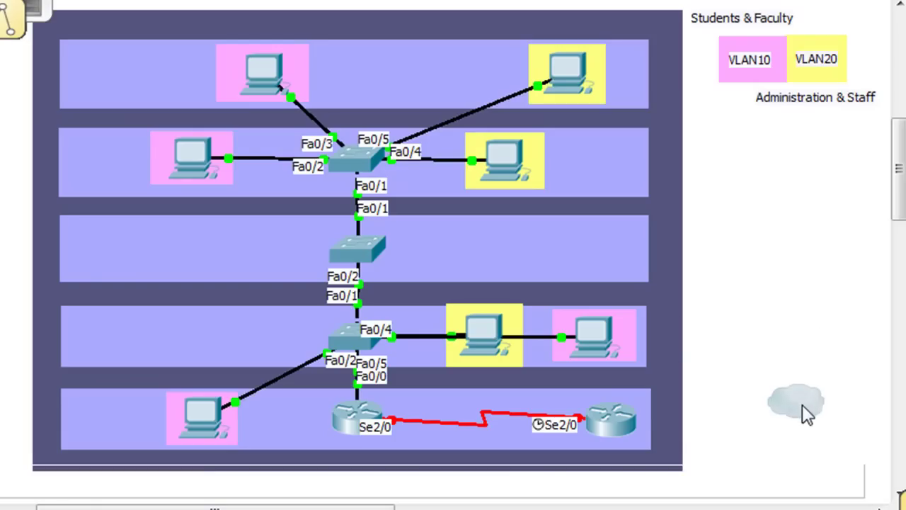
left_click_drag(811, 408, 799, 425)
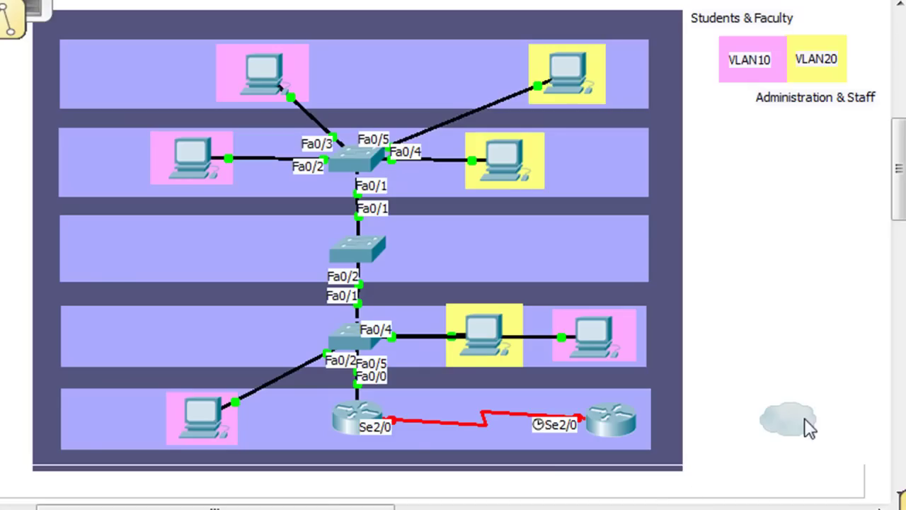
mouse_move(792, 425)
left_click(634, 423)
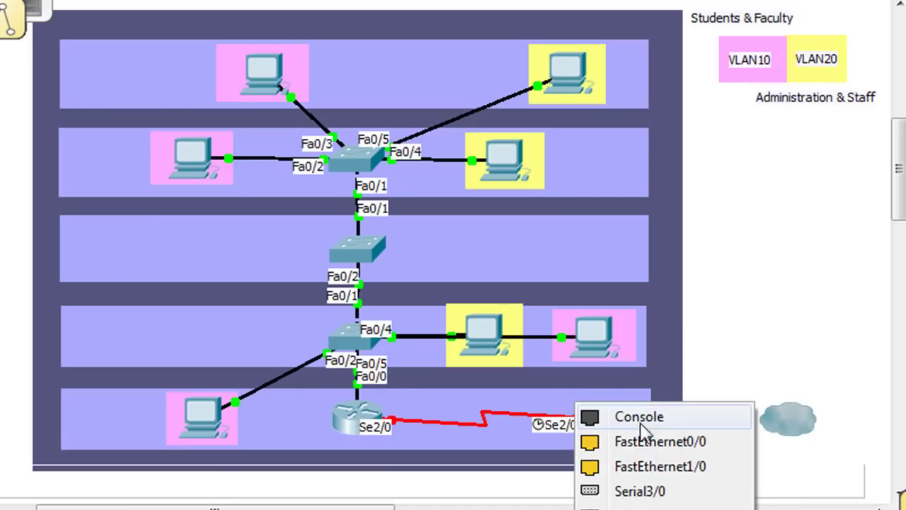
left_click(632, 490)
left_click(788, 422)
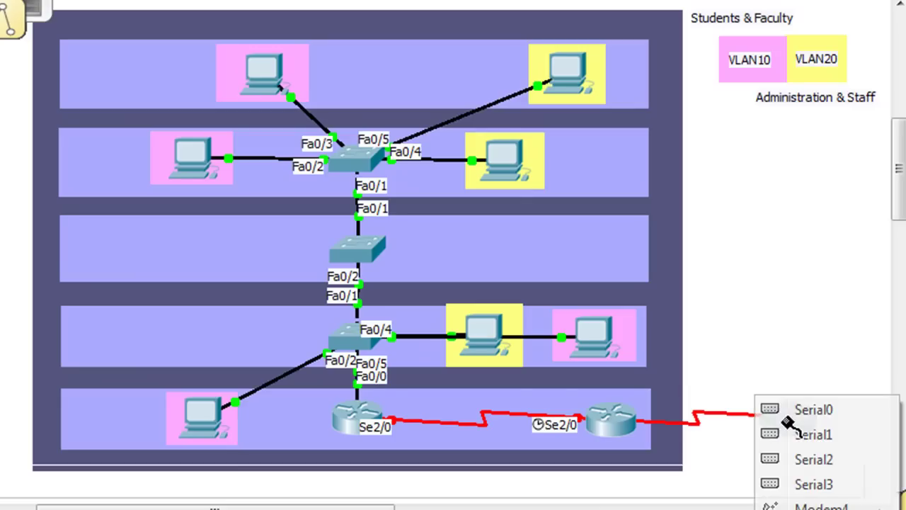
left_click(800, 410)
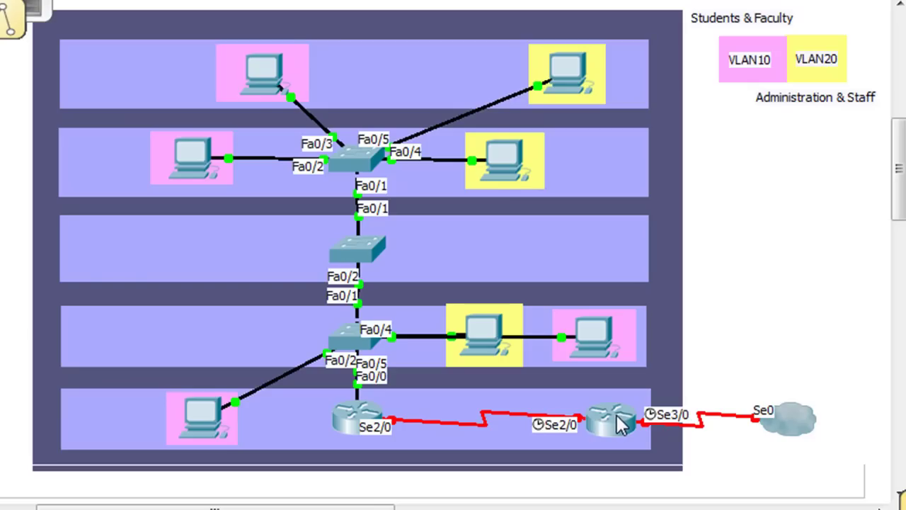
Compare the building topology with the two inter-VLAN routing diagrams: one router link per VLAN versus a router on a stick over a trunk.
mouse_move(819, 435)
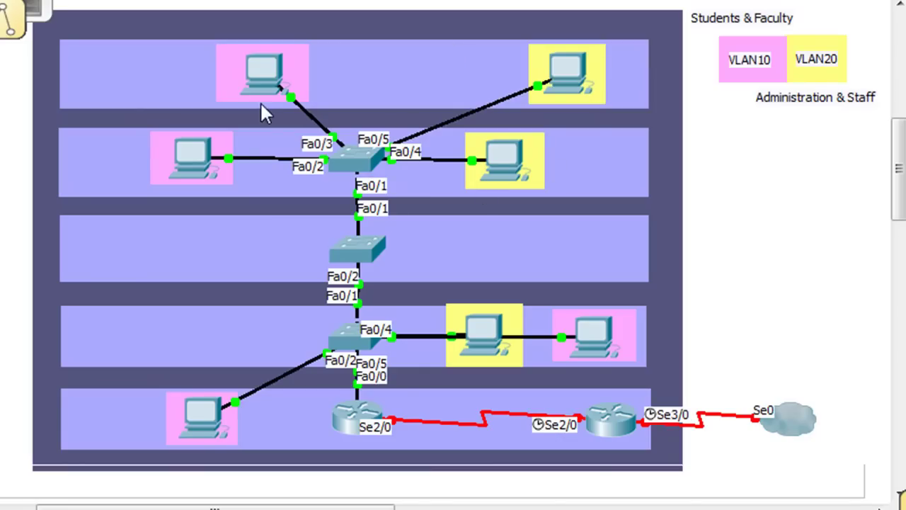
mouse_move(366, 244)
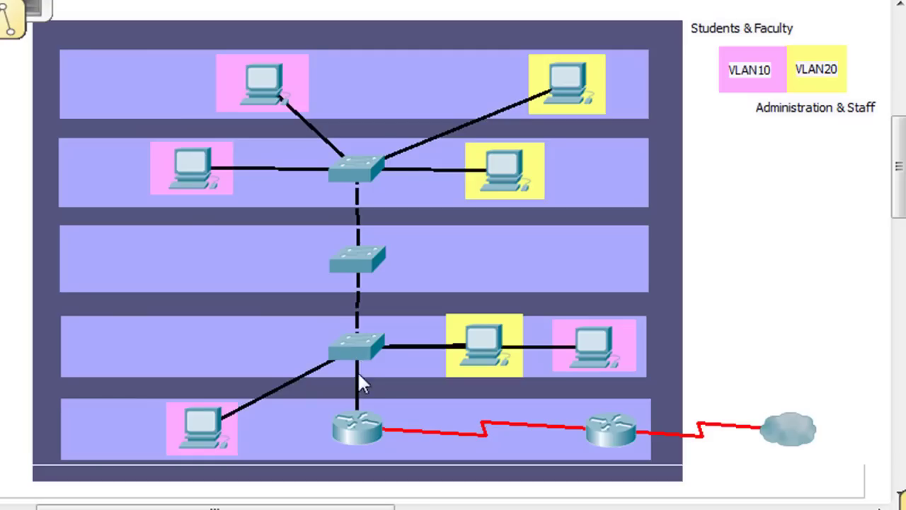
left_click_drag(900, 142, 901, 247)
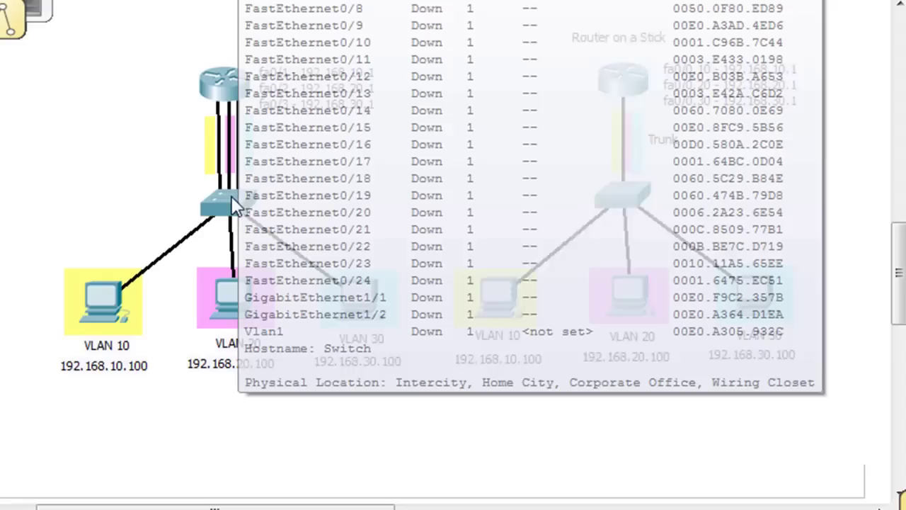
mouse_move(234, 202)
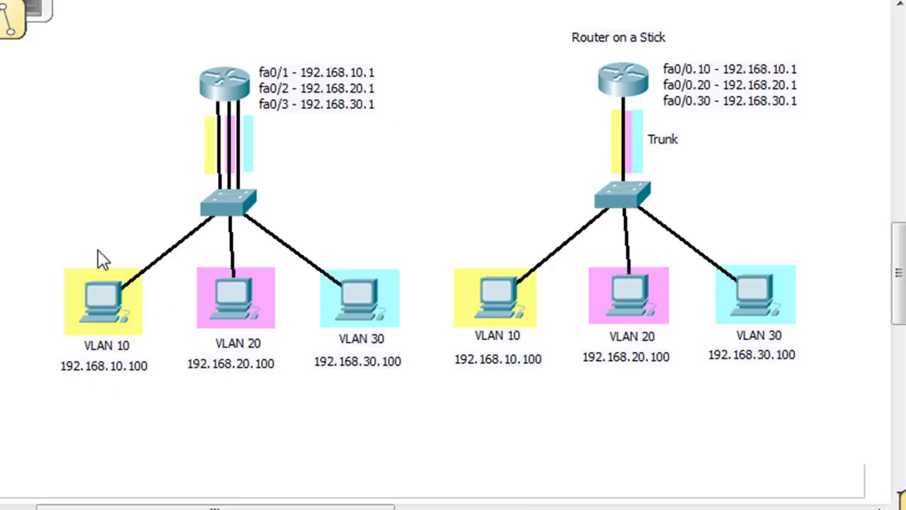
mouse_move(141, 361)
mouse_move(217, 104)
mouse_move(177, 93)
left_click_drag(896, 310, 888, 212)
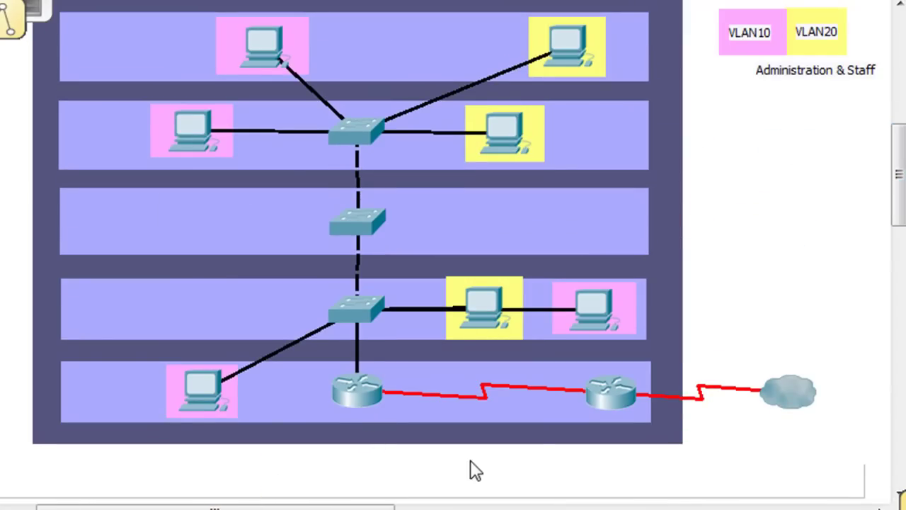
left_click_drag(898, 205, 898, 304)
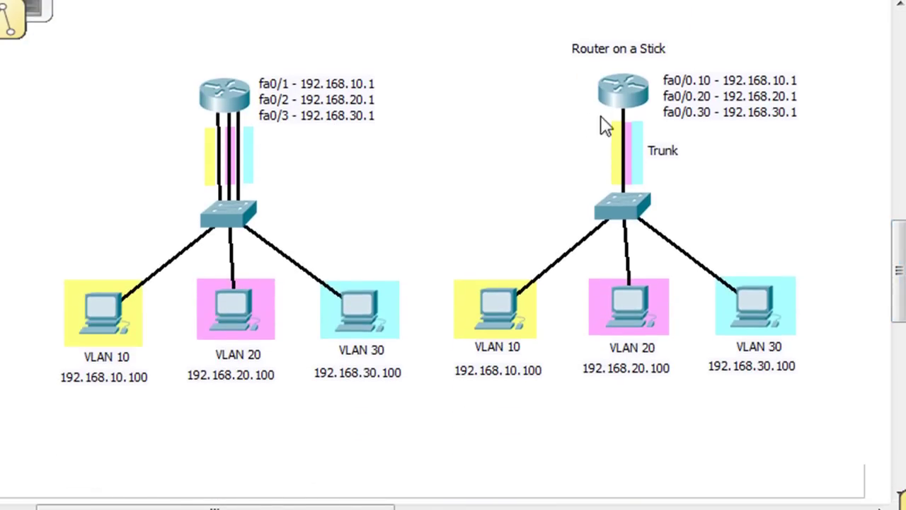
mouse_move(617, 127)
mouse_move(625, 212)
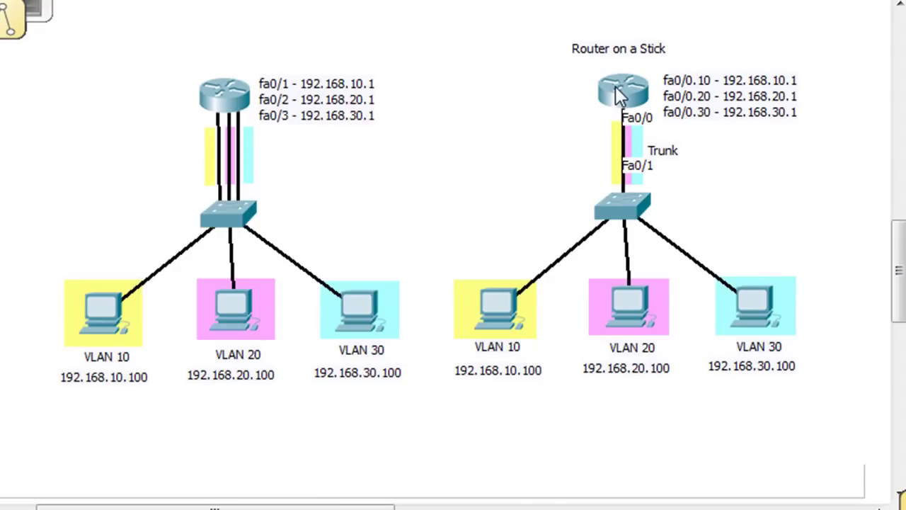
Switch from the router-on-a-stick diagram to Windows Network Connections and open the TCP/IPv4 properties of Local Area Connection 3.
mouse_move(617, 92)
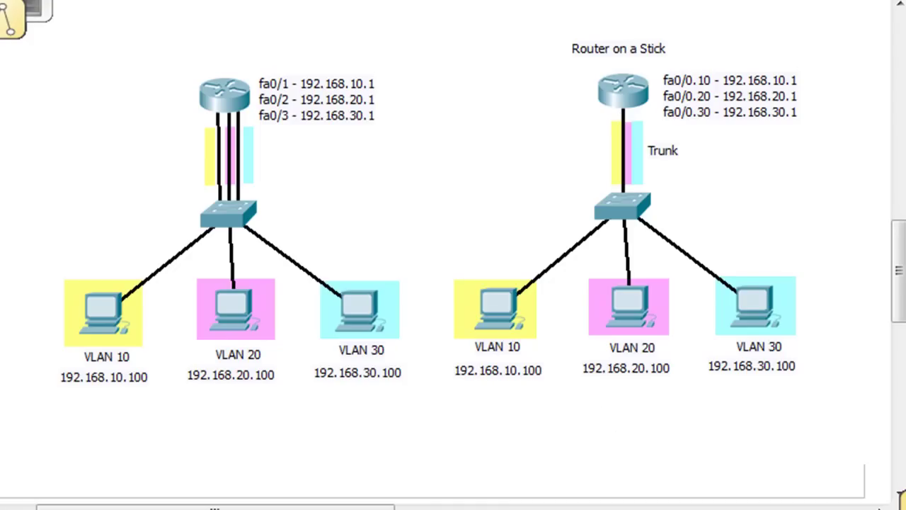
mouse_move(212, 506)
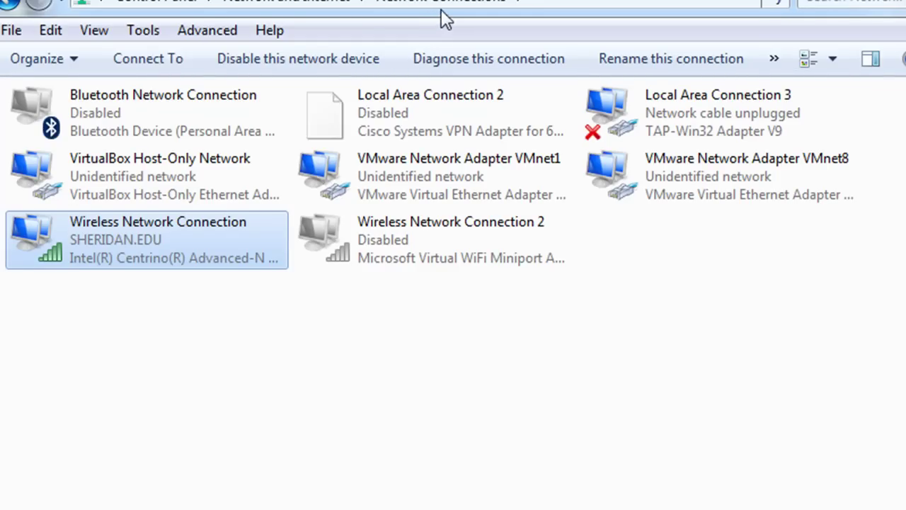
right_click(608, 104)
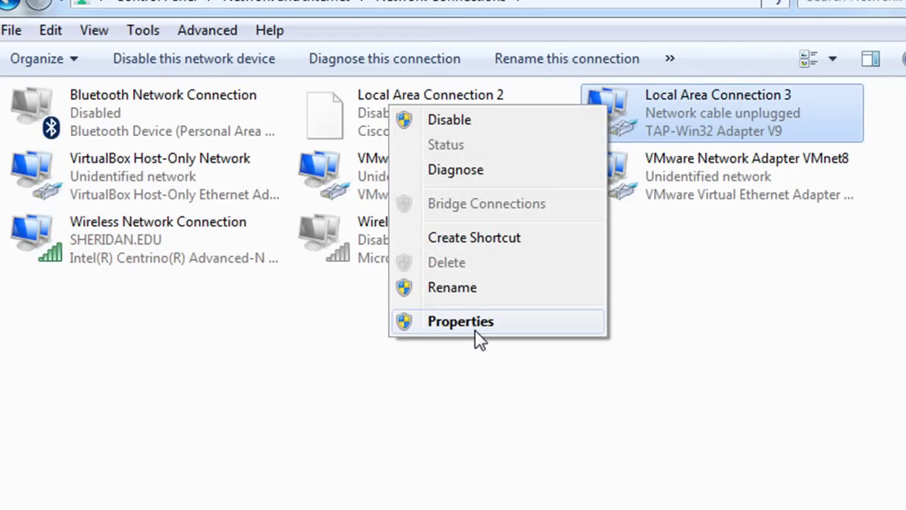
left_click(476, 324)
left_click_drag(282, 57, 506, 7)
left_click_drag(623, 243, 608, 292)
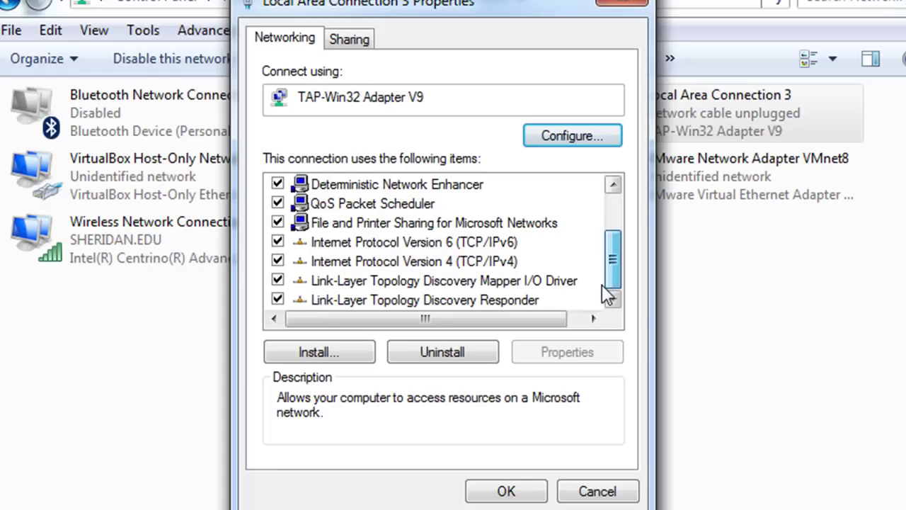
left_click(414, 262)
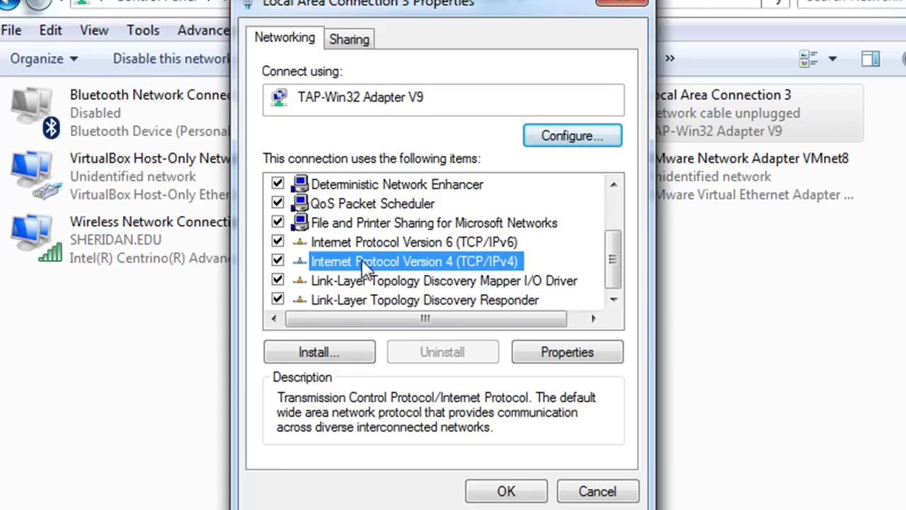
left_click(567, 354)
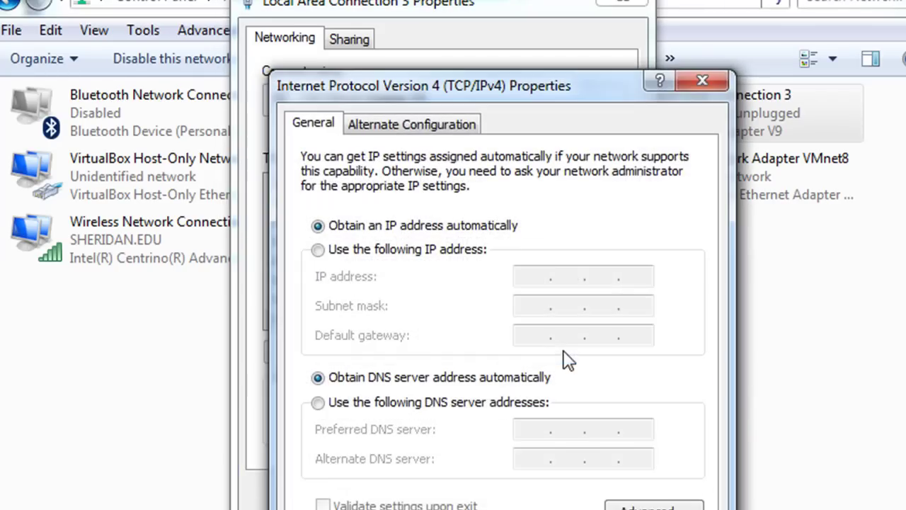
left_click_drag(521, 99, 443, 64)
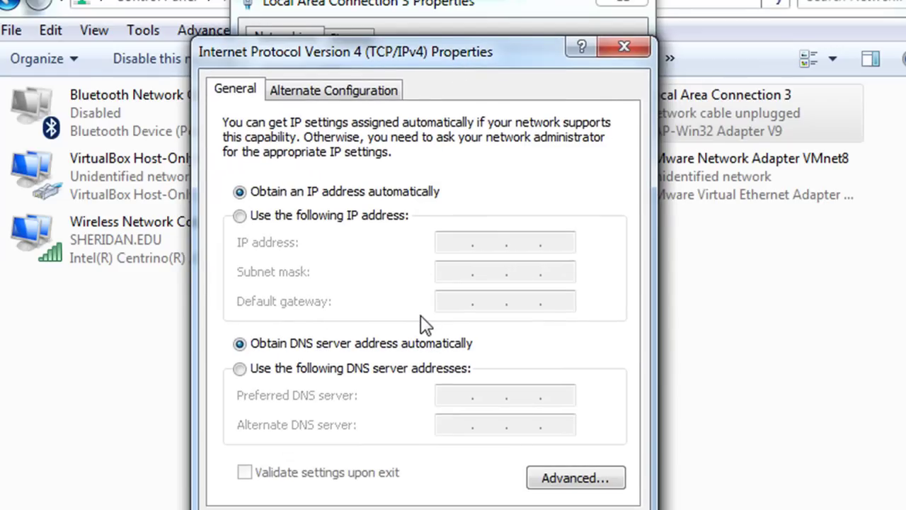
Select manual IP addressing and examine where the Advanced TCP/IP Settings allow extra IP addresses and default gateways, leaving them empty.
left_click(239, 216)
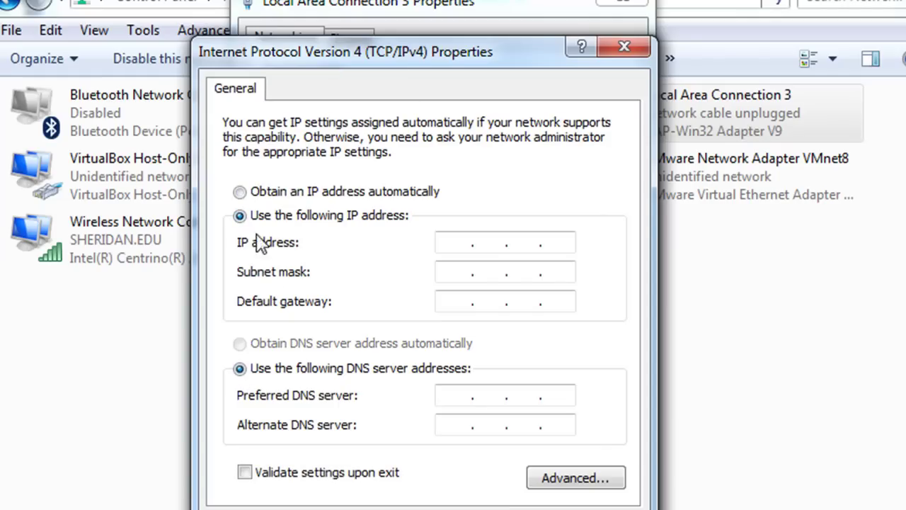
left_click(584, 478)
left_click_drag(481, 78, 831, 27)
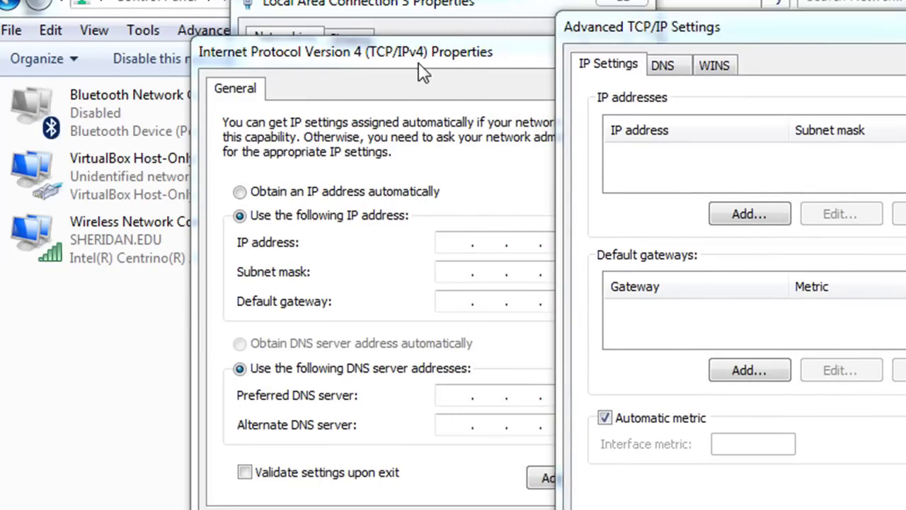
left_click_drag(706, 28, 809, 30)
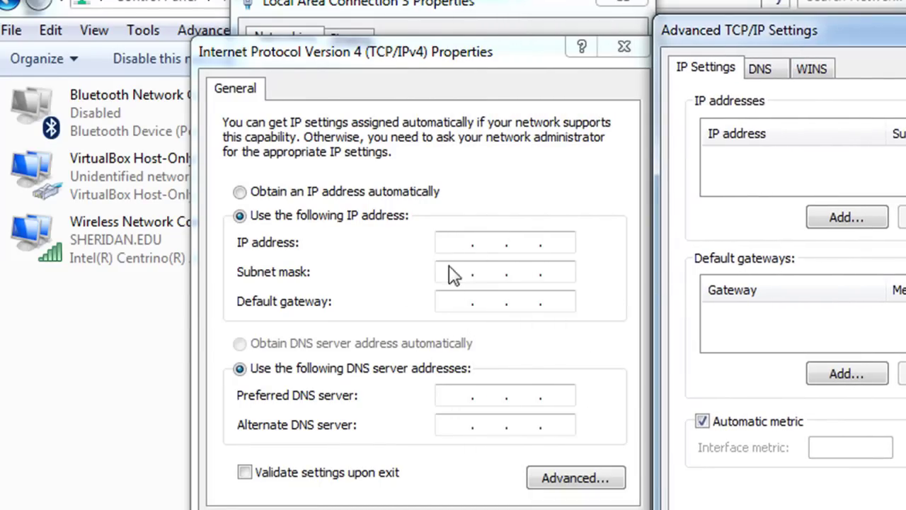
left_click_drag(840, 39, 596, 21)
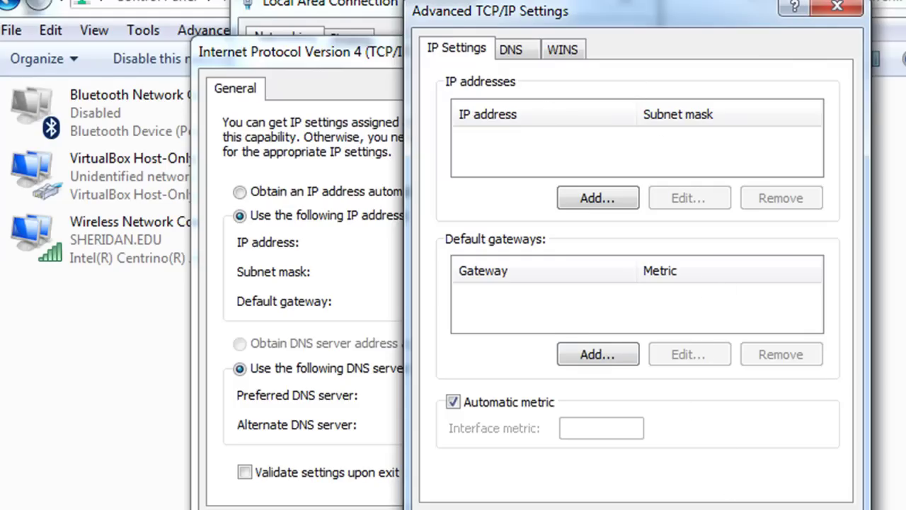
key("Return")
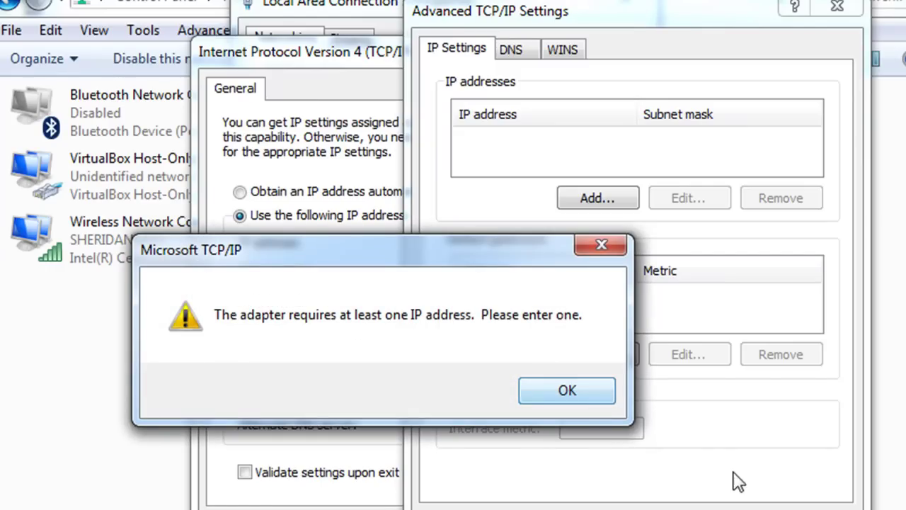
left_click(609, 388)
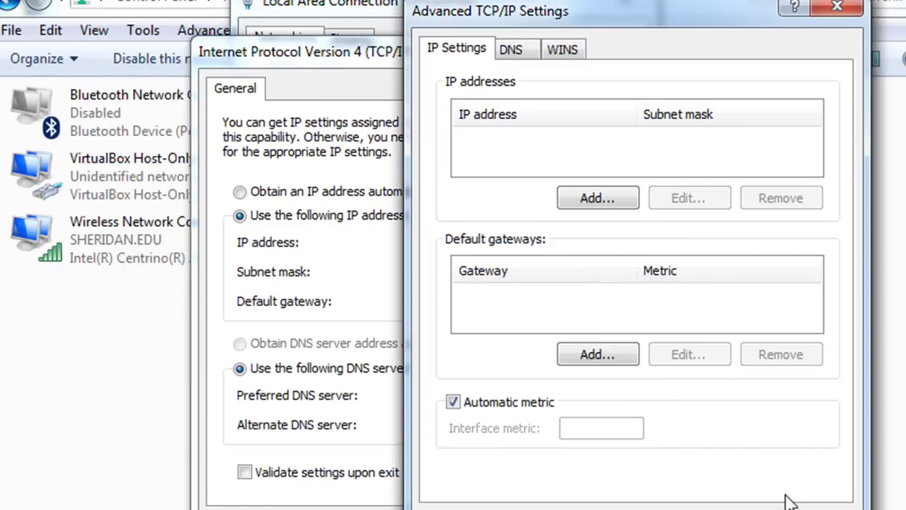
key("Escape")
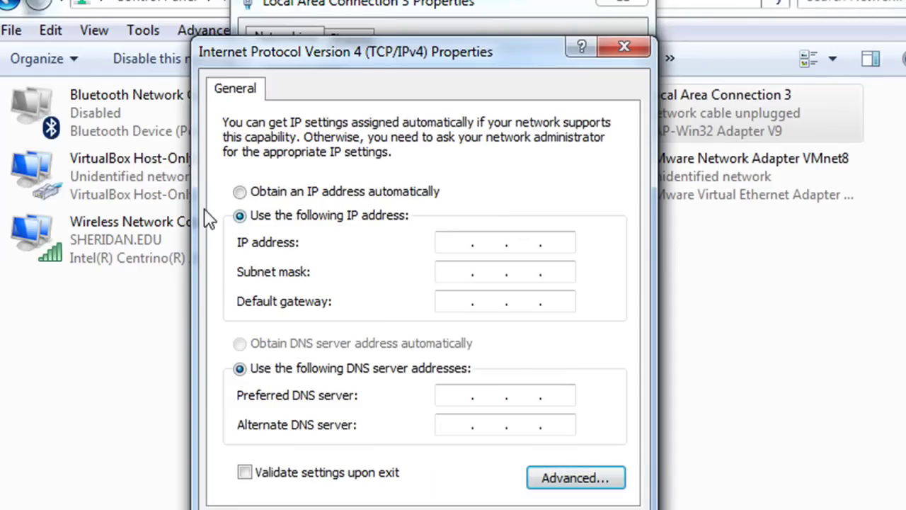
Set both the IP address and the DNS server address to be obtained automatically, and close the adapter's properties.
left_click(240, 191)
left_click(240, 343)
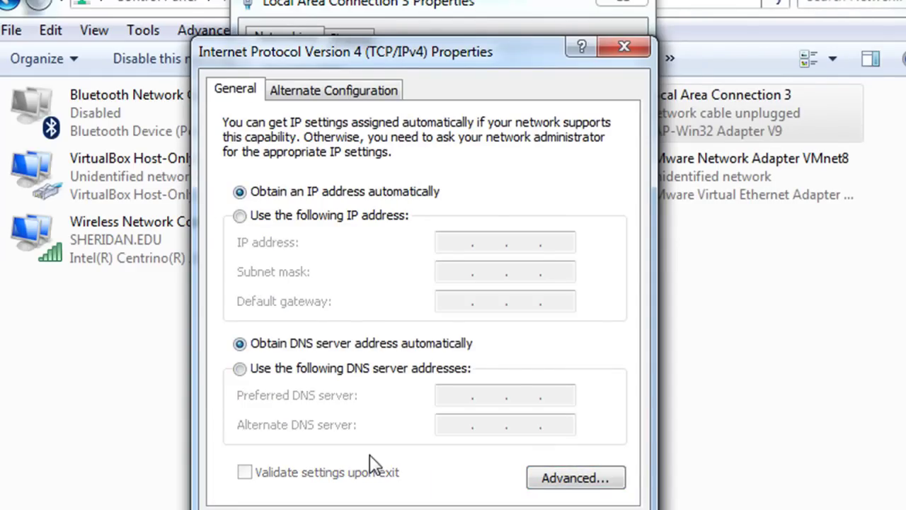
left_click(508, 507)
left_click(510, 495)
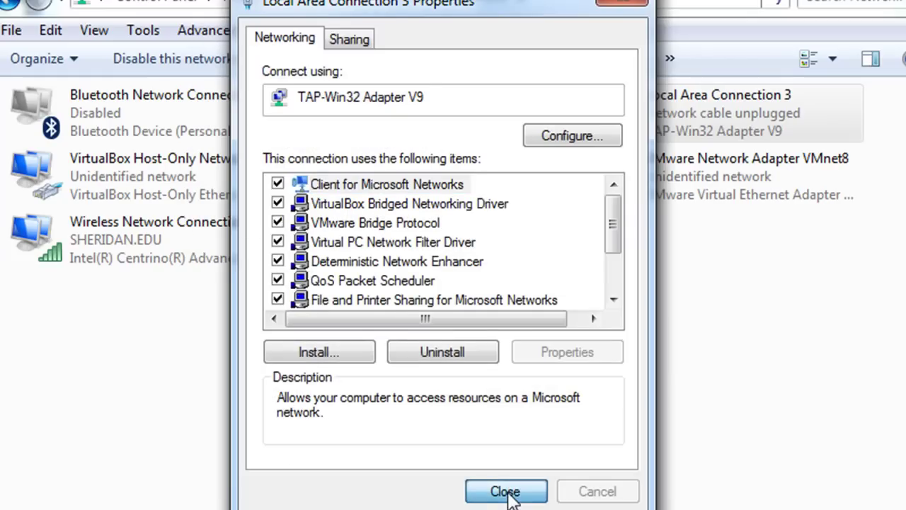